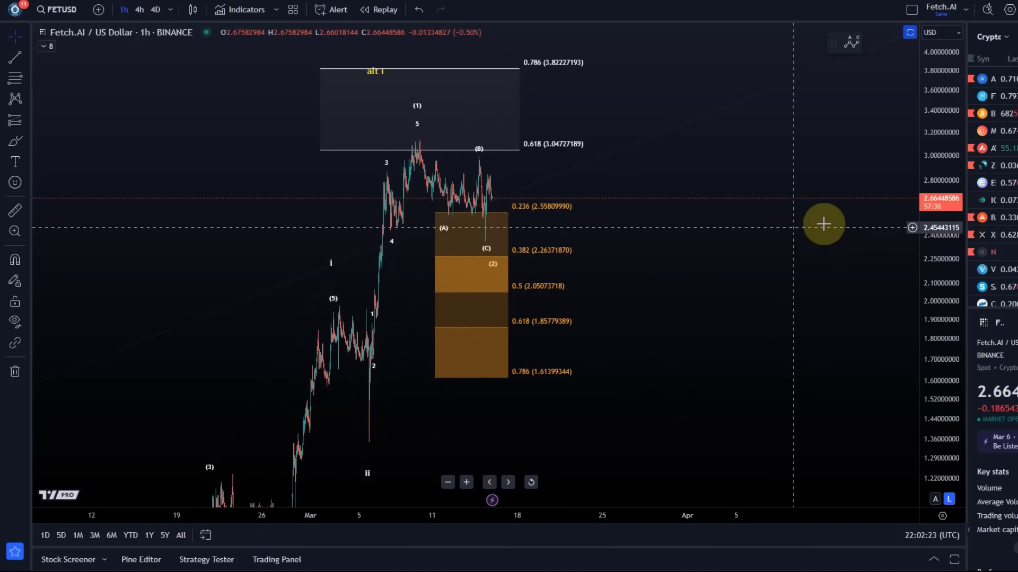
Step: Shift the orange Fibonacci retracement zone further along the time axis and move the wave (2) label beneath wave (C)
left_click_drag(937, 131, 931, 318)
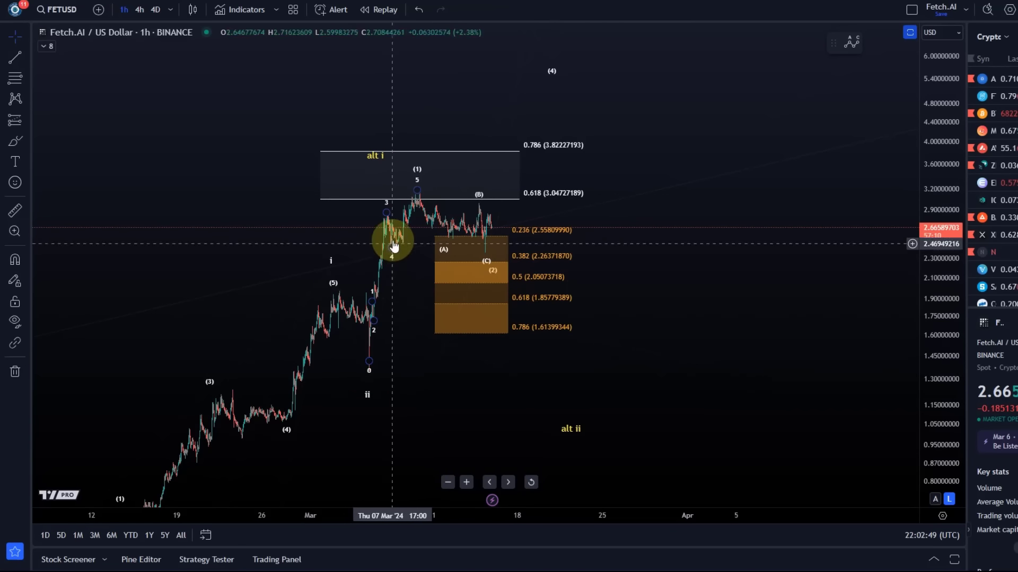
left_click(540, 258)
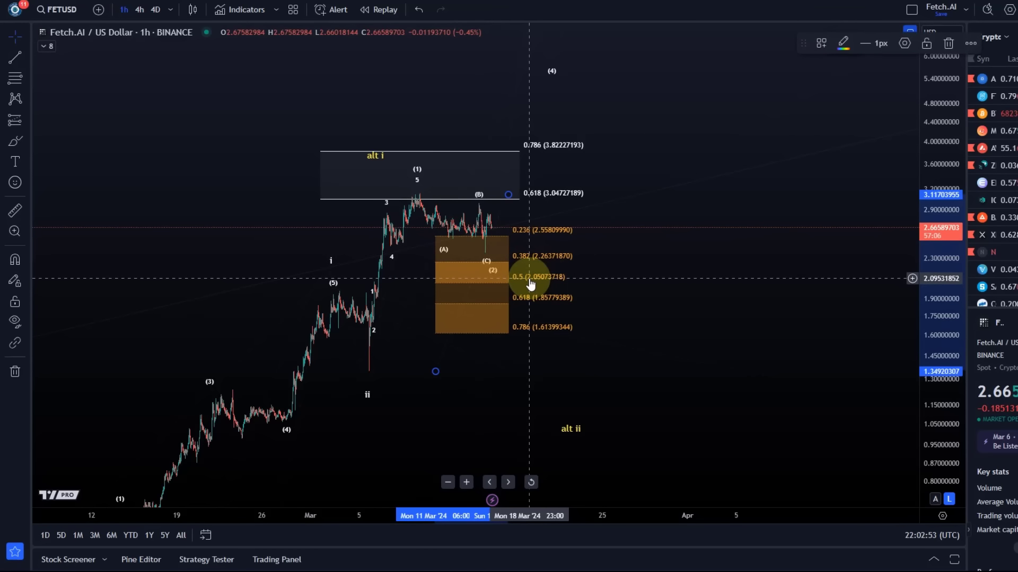
left_click_drag(531, 284, 530, 284)
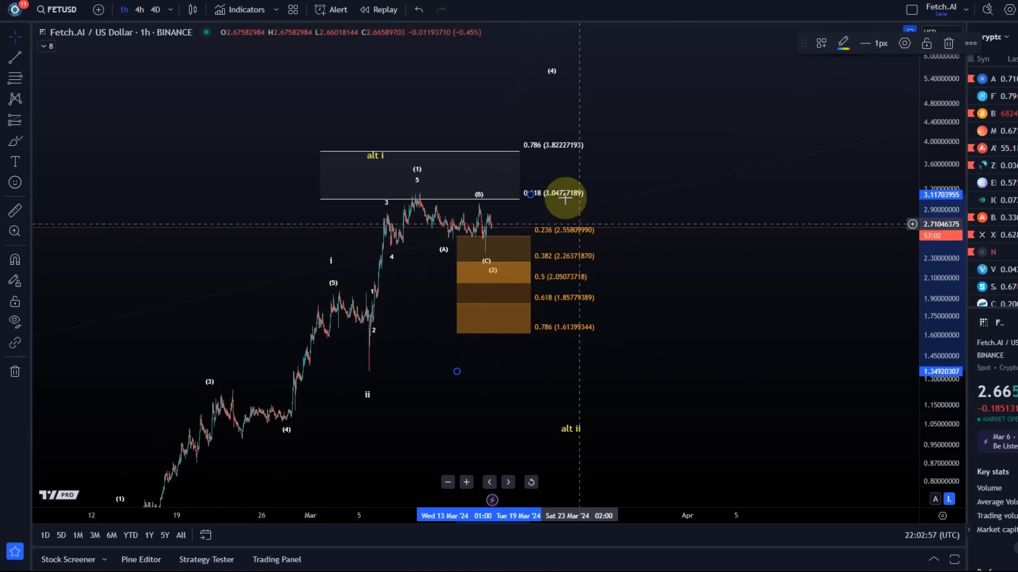
left_click(486, 272)
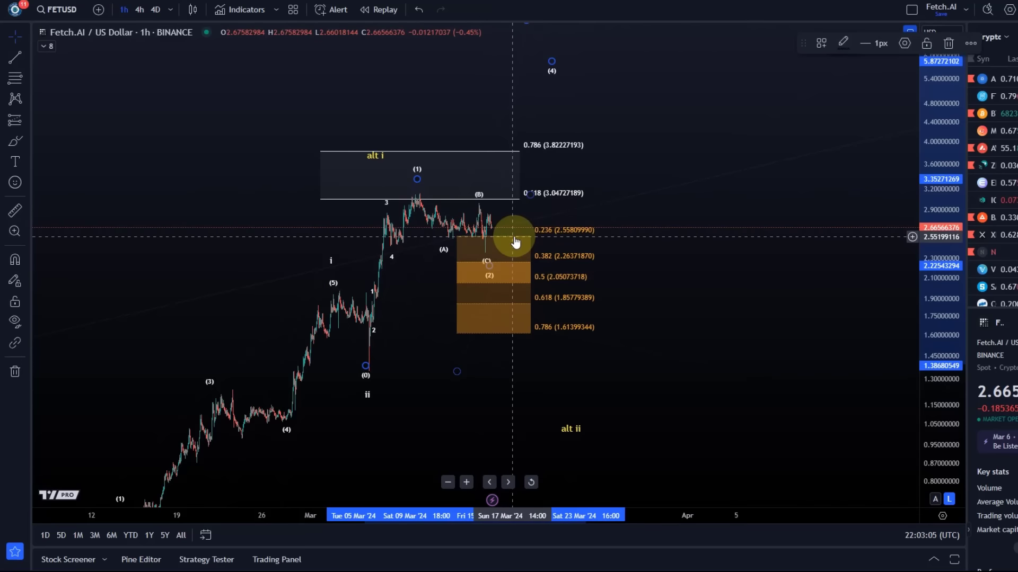
left_click(483, 235)
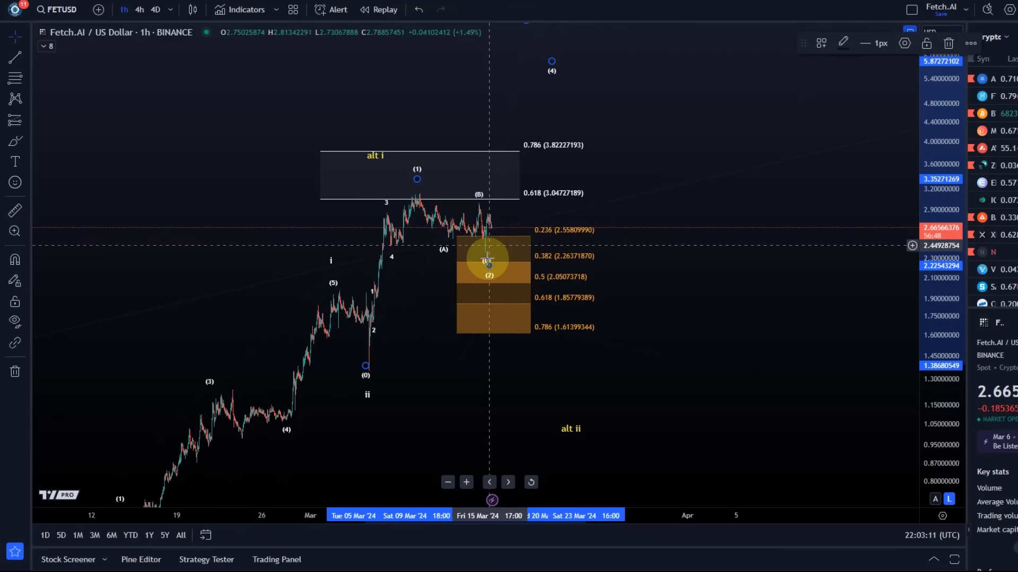
Step: Move the wave (B) label to just above the 14 March price peak
scroll(486, 264, "up", 2)
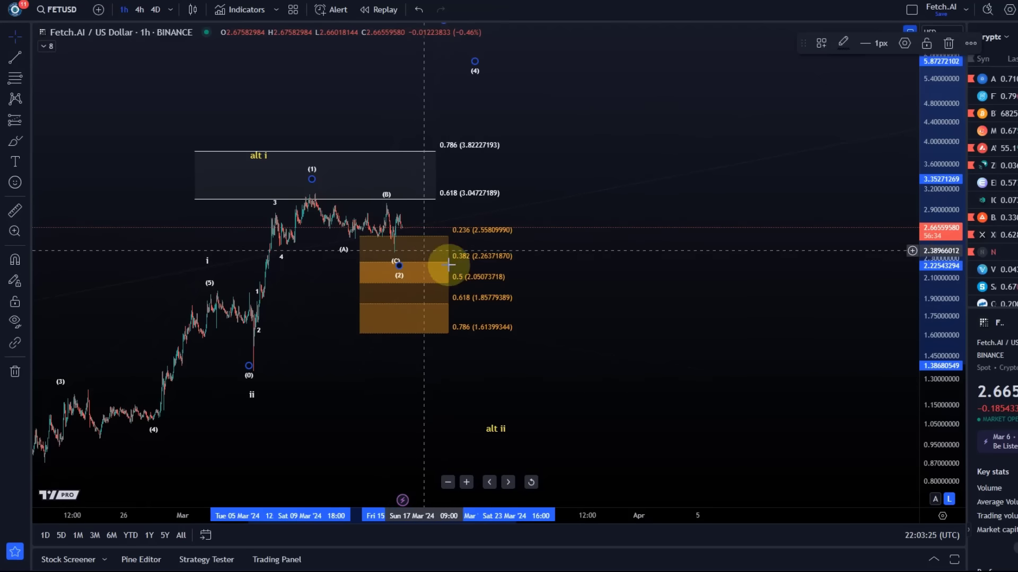
left_click_drag(948, 339, 934, 220)
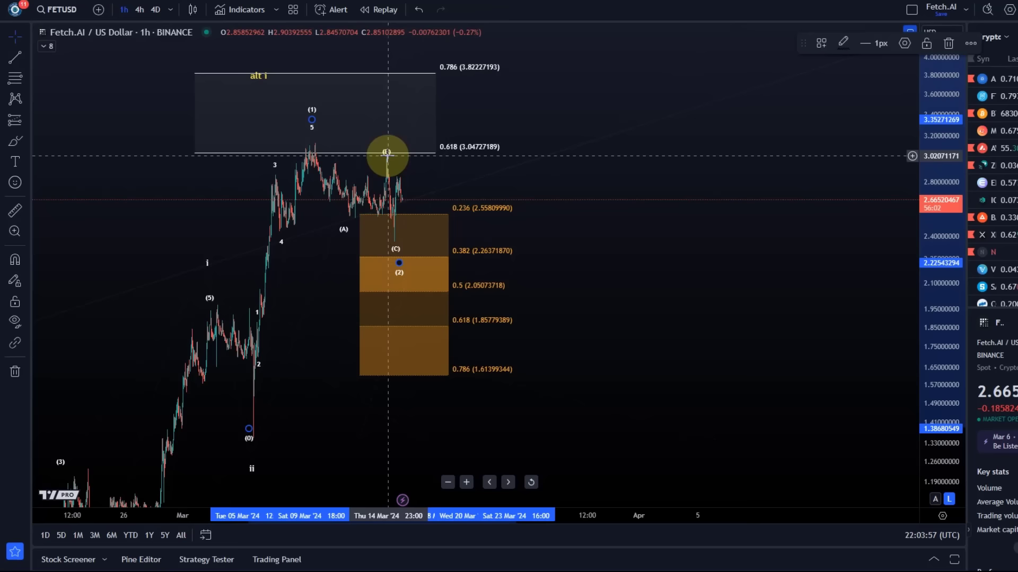
left_click_drag(387, 154, 390, 144)
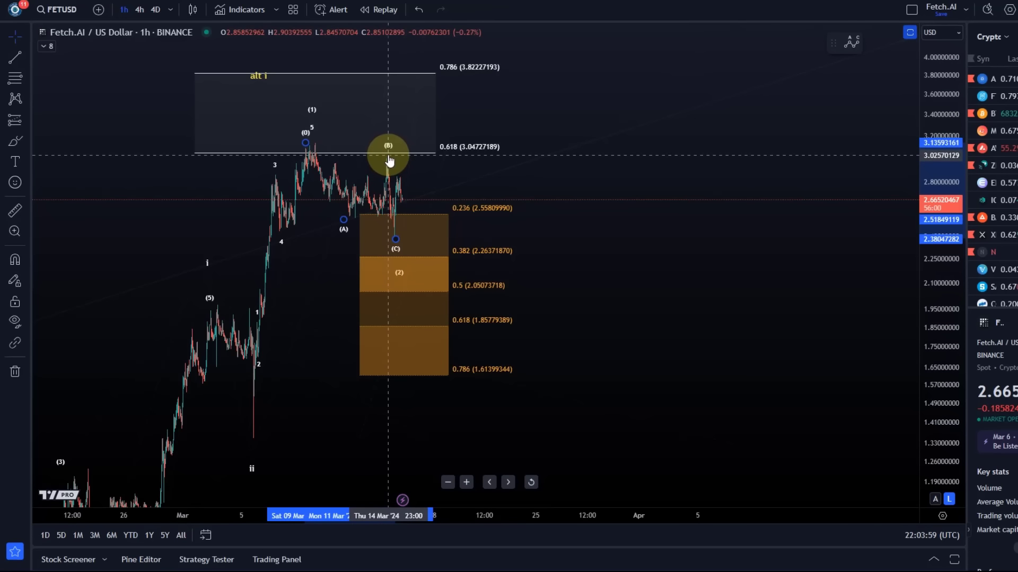
left_click(395, 157)
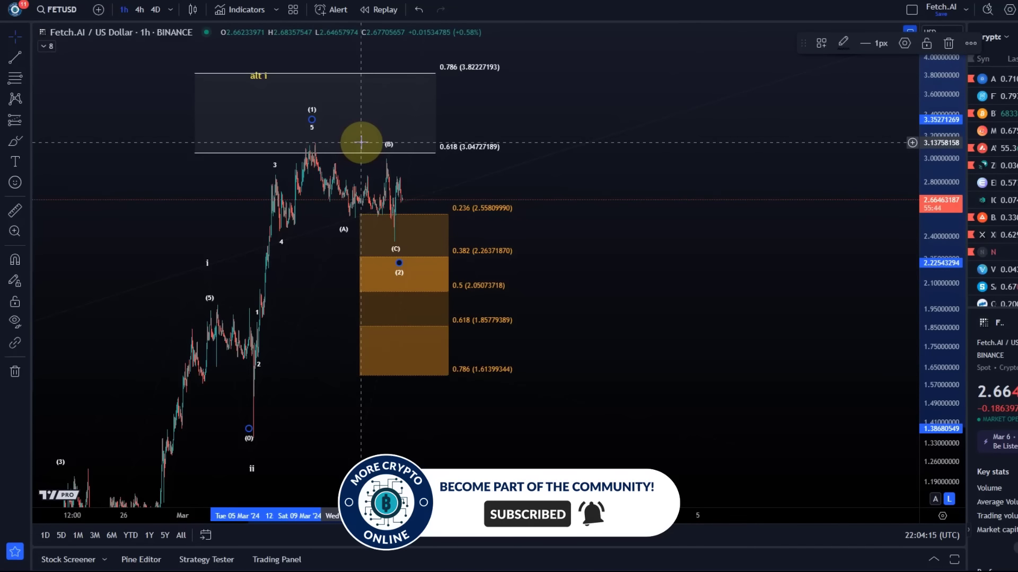
Step: Shift the projected wave (3), (4) and (5) points further out in time and reposition the wave iii target within the upper extension zone
scroll(626, 222, "down", 2)
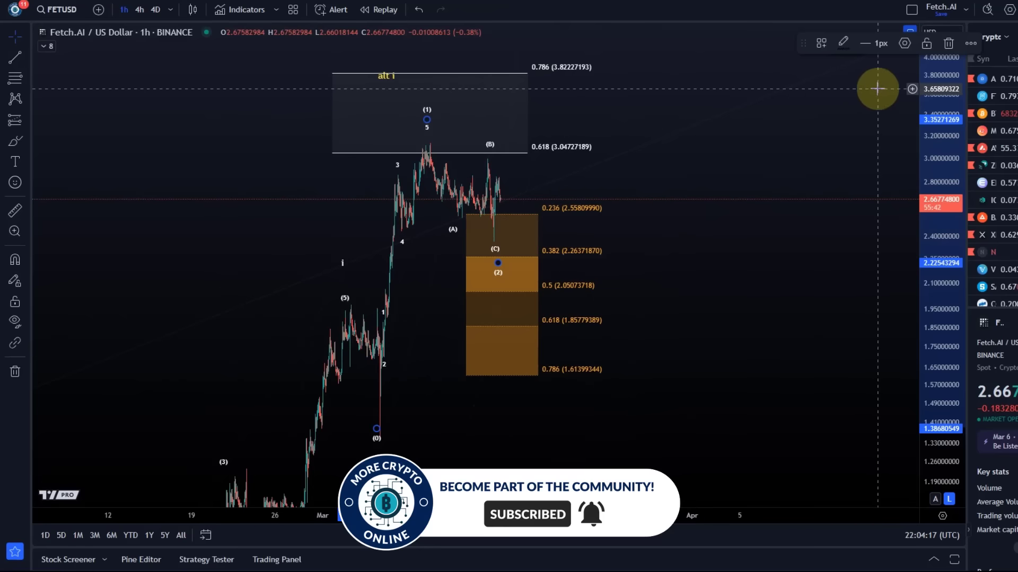
left_click_drag(924, 97, 898, 400)
scroll(667, 392, "down", 2)
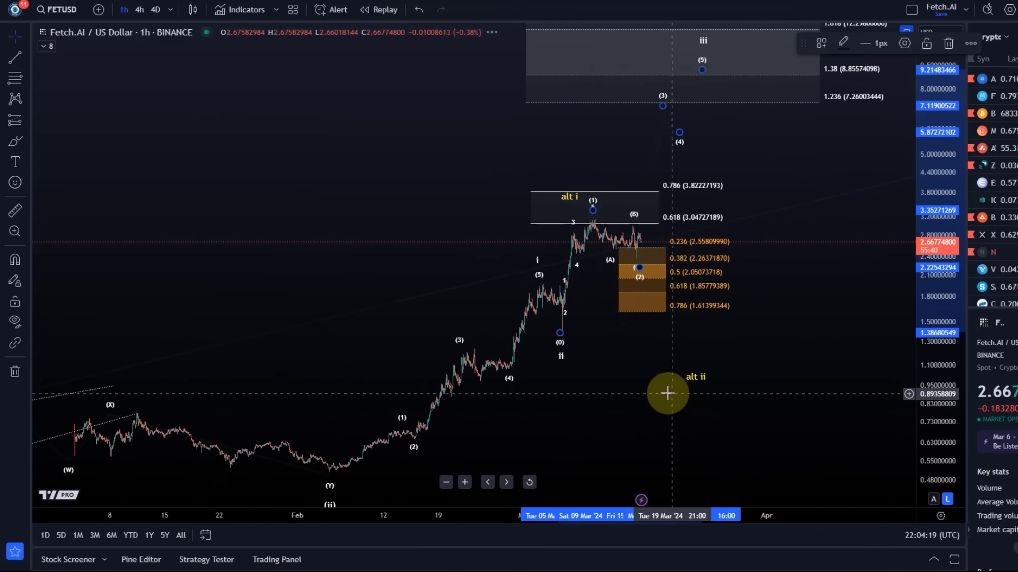
left_click_drag(667, 392, 577, 318)
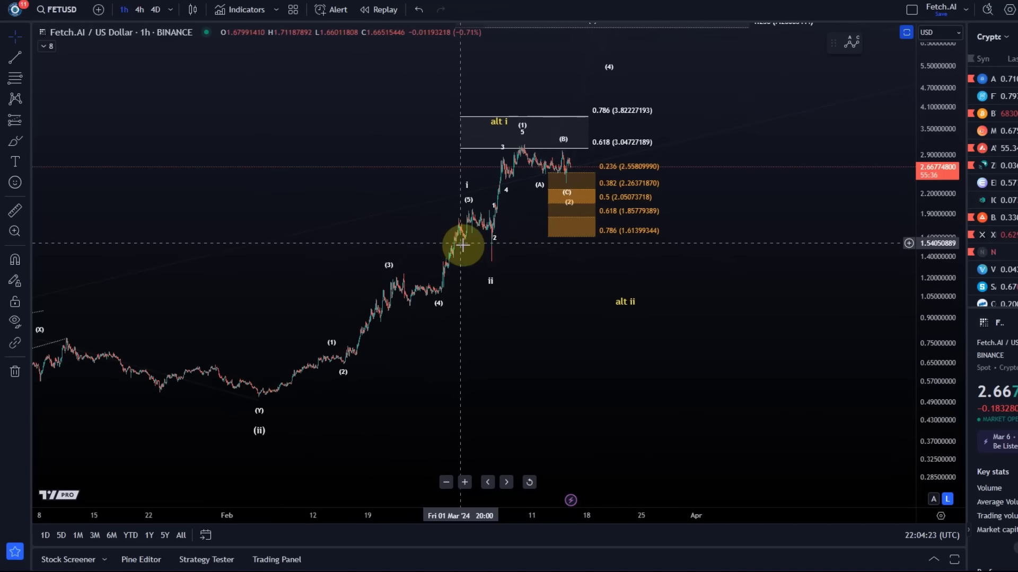
left_click(489, 232)
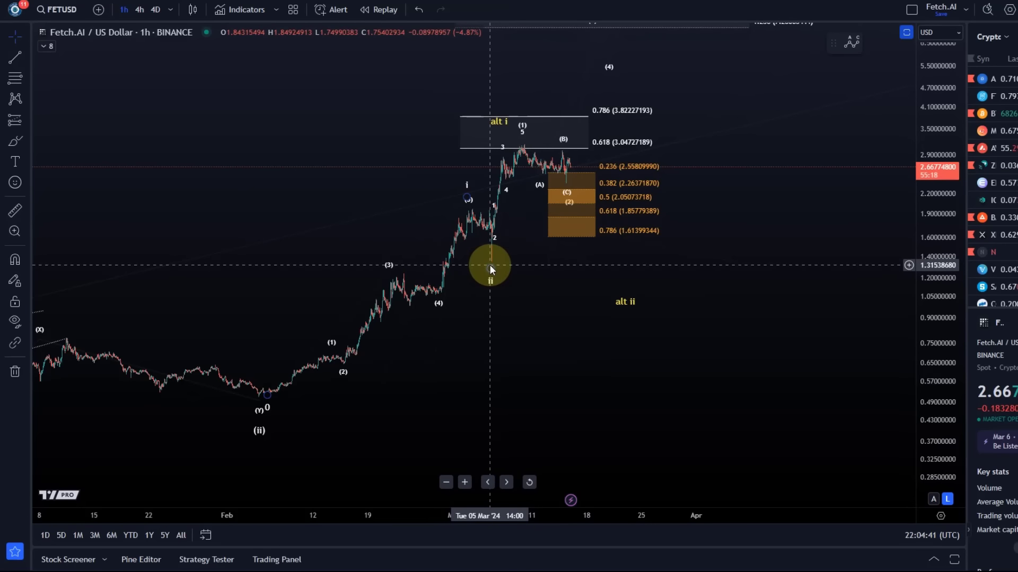
left_click_drag(491, 269, 414, 436)
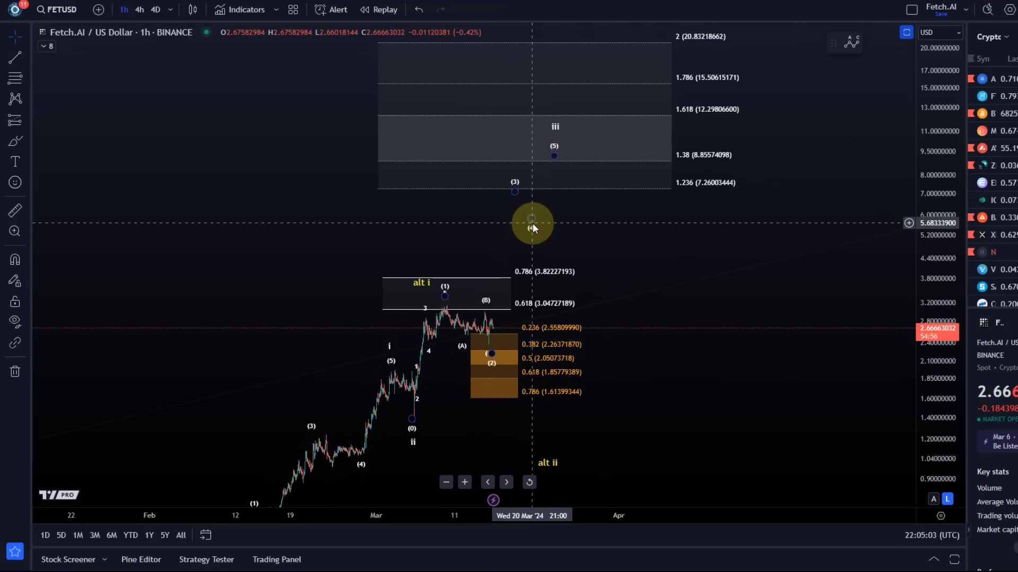
mouse_move(532, 224)
left_mouse_down()
mouse_move(551, 216)
mouse_move(532, 189)
left_mouse_up()
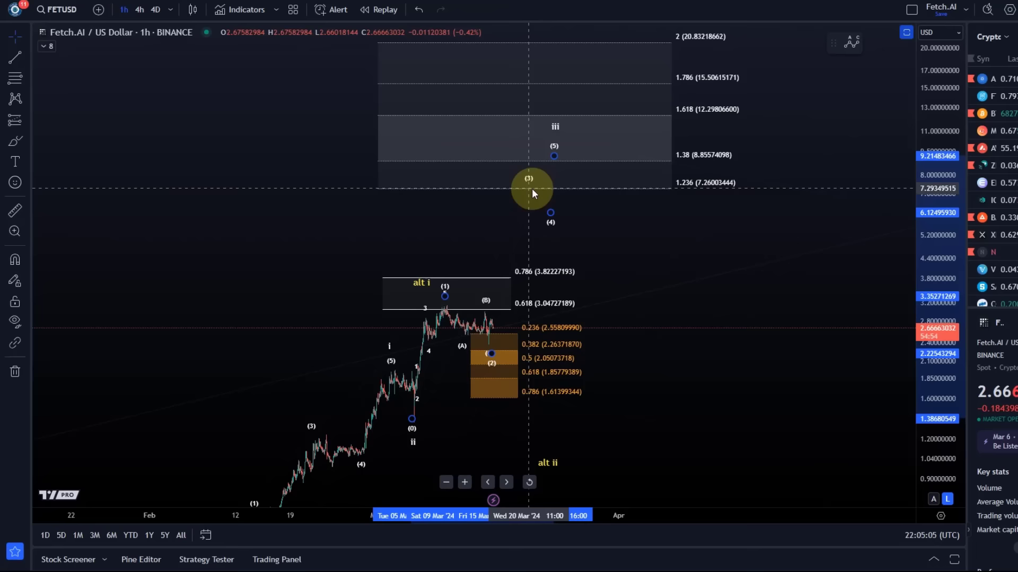
mouse_move(554, 156)
left_mouse_down()
mouse_move(571, 161)
mouse_move(568, 132)
mouse_move(579, 139)
left_mouse_up()
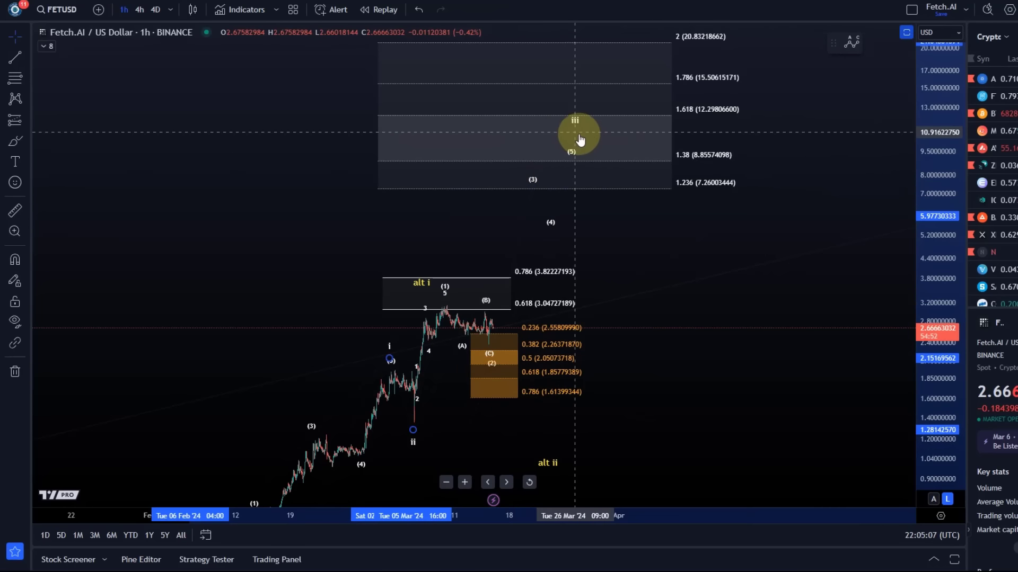
Step: Draw a trend-based Fibonacci extension from the wave ii low at about 1.354 to about 3.123, then back to about 2.394
scroll(666, 262, "up", 3)
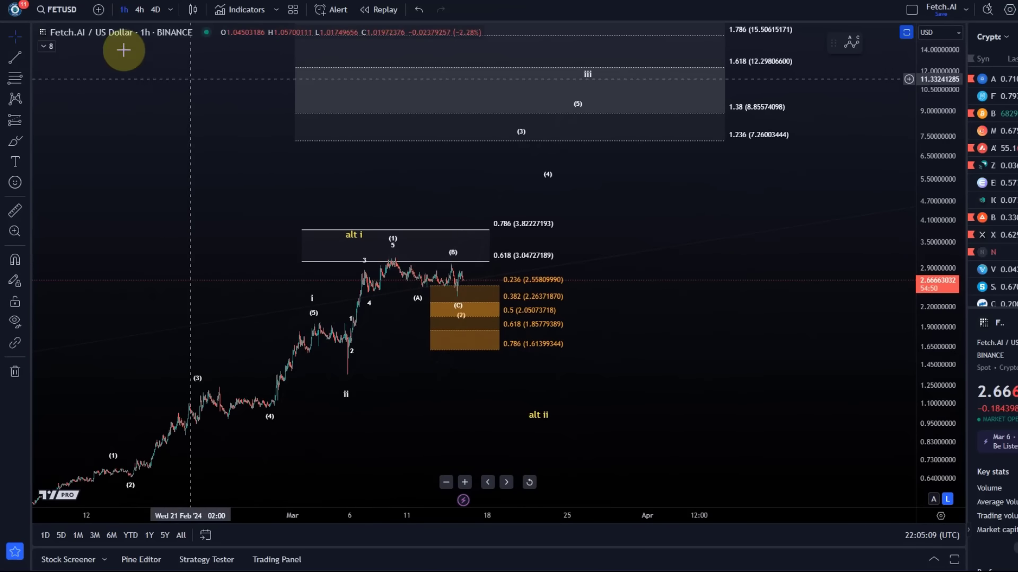
left_click(24, 79)
left_click(58, 114)
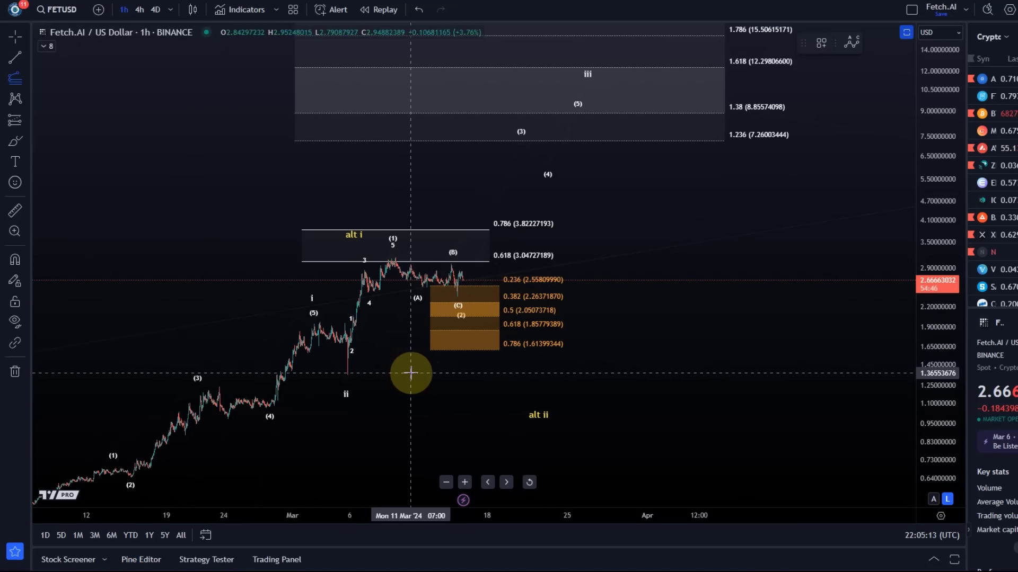
left_click_drag(412, 367, 422, 257)
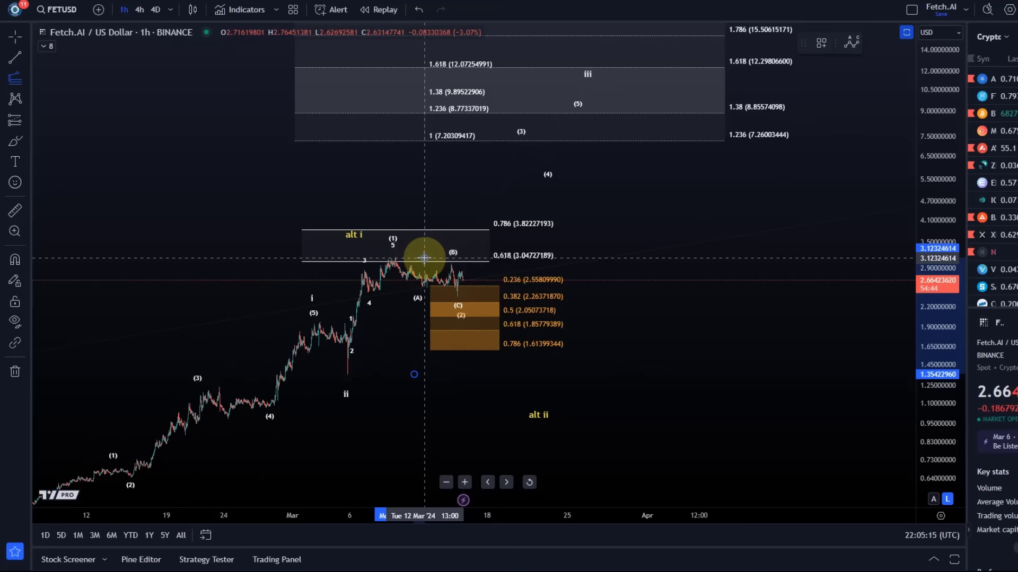
left_click(634, 295)
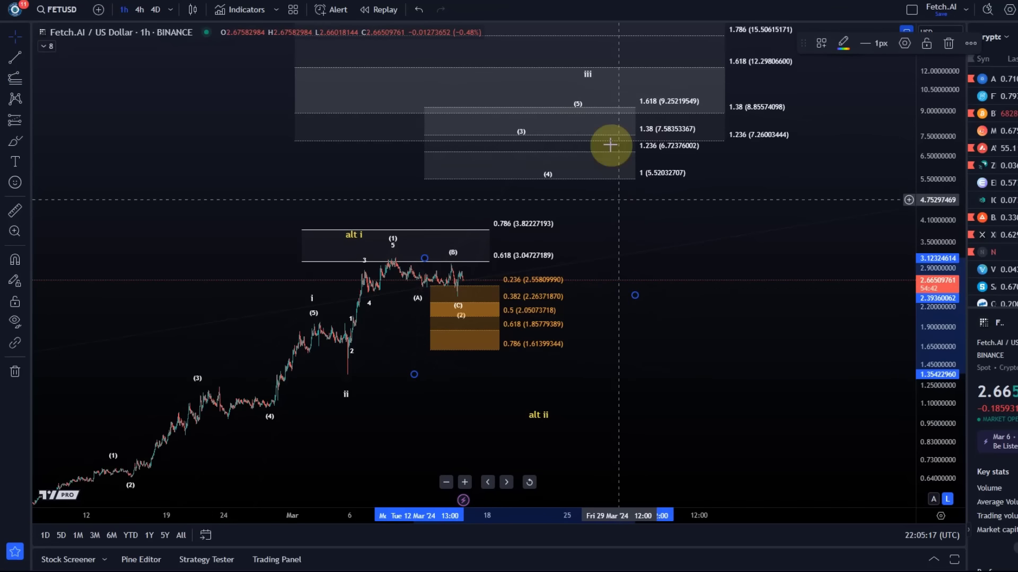
Step: Place projected wave (3) at about 7.32, wave (4) at about 6.00, wave (5) at about 9.48 and wave iii at about 11.57
left_click(521, 139)
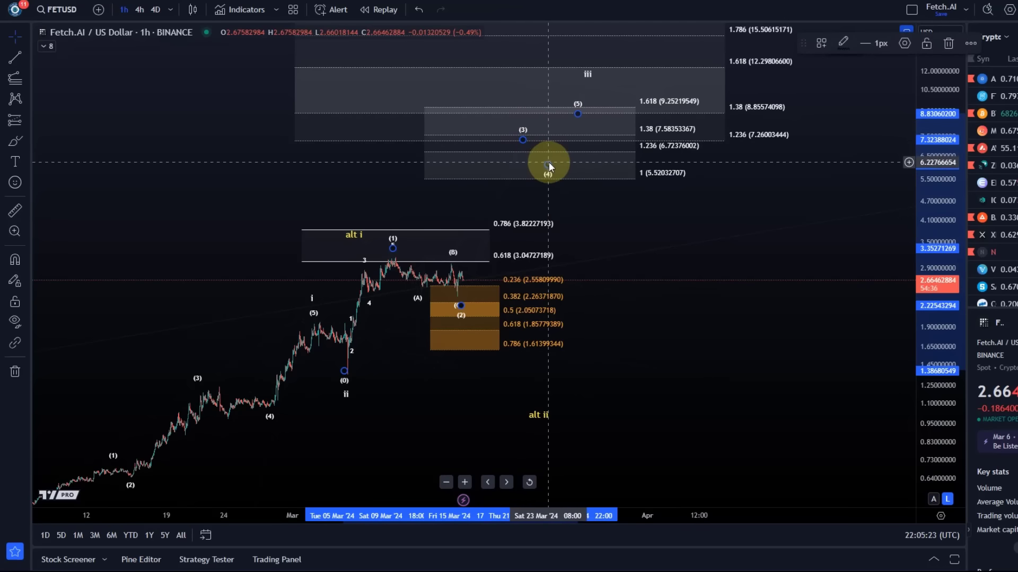
left_click_drag(548, 164, 560, 168)
left_click_drag(577, 113, 586, 106)
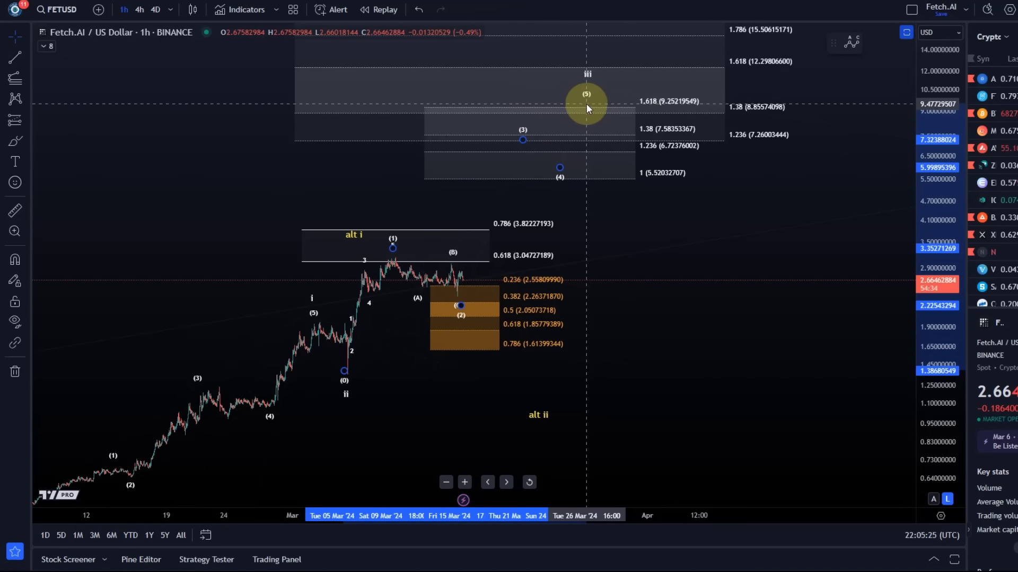
left_click(587, 104)
left_click_drag(588, 105, 590, 76)
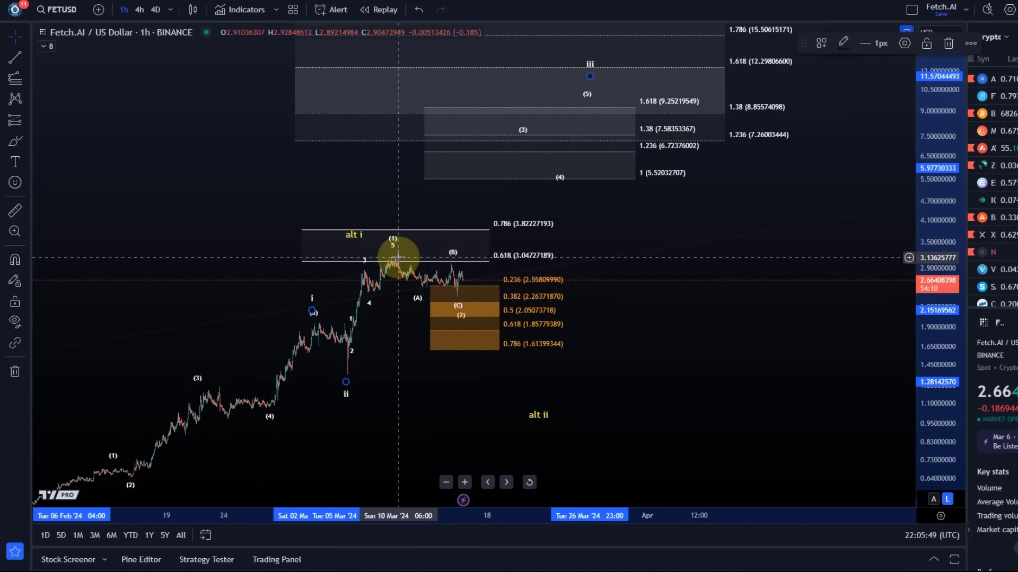
Step: Extend the orange retracement zone to 23 March, with its upper anchor at about 3.149
left_click(462, 313)
left_click_drag(498, 258, 545, 256)
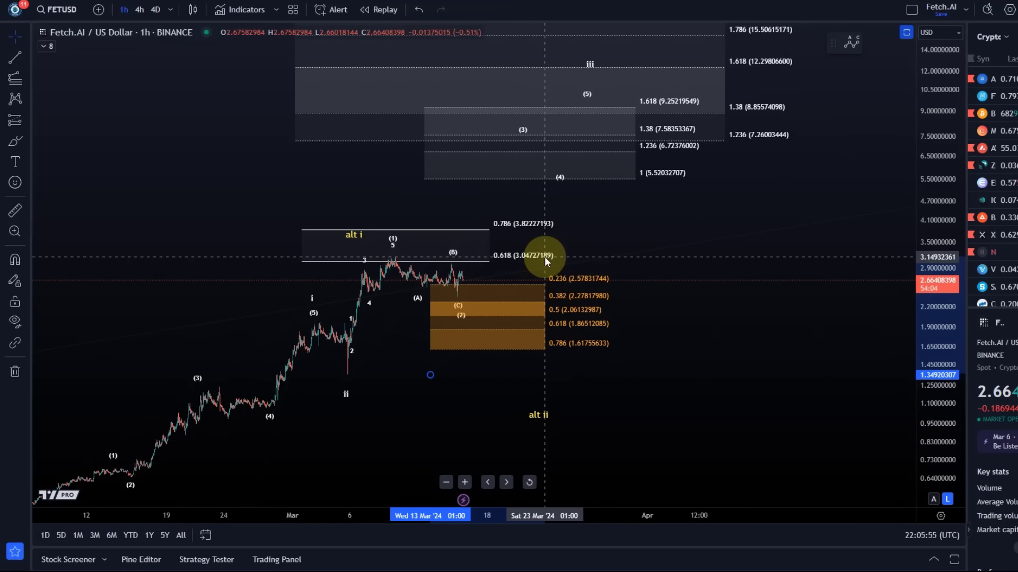
left_click_drag(938, 375, 877, 236)
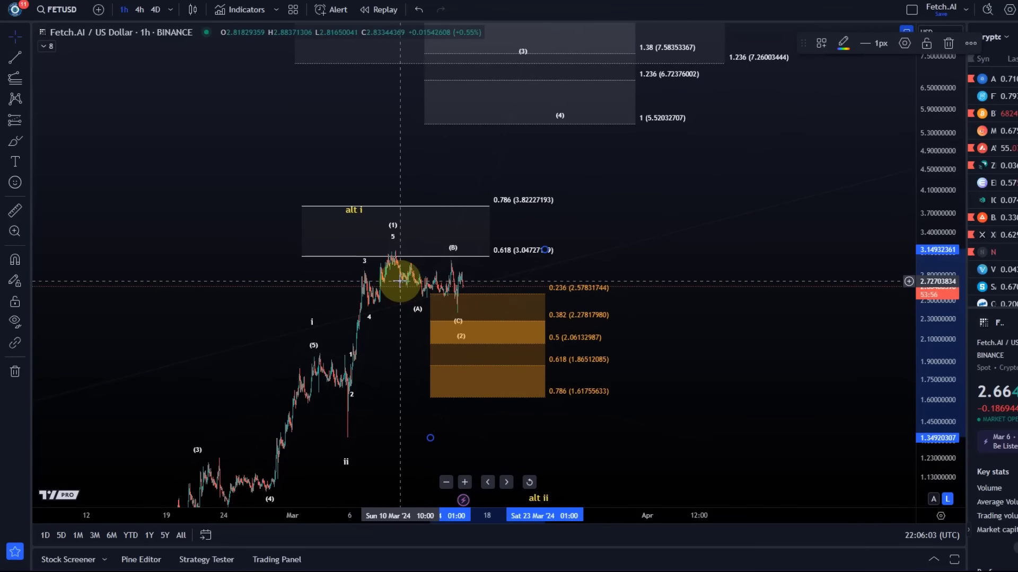
left_click(419, 289)
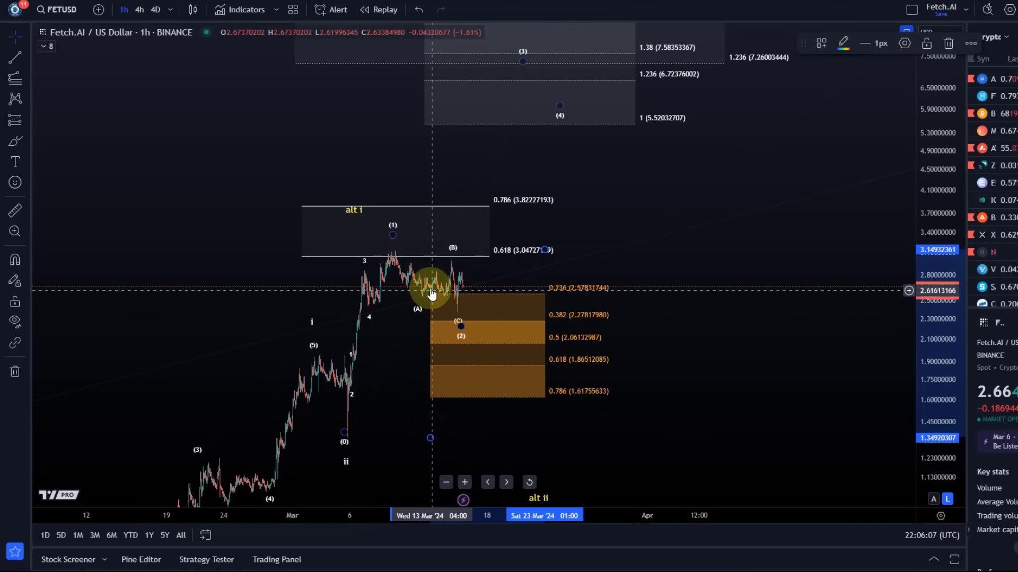
left_click(429, 293)
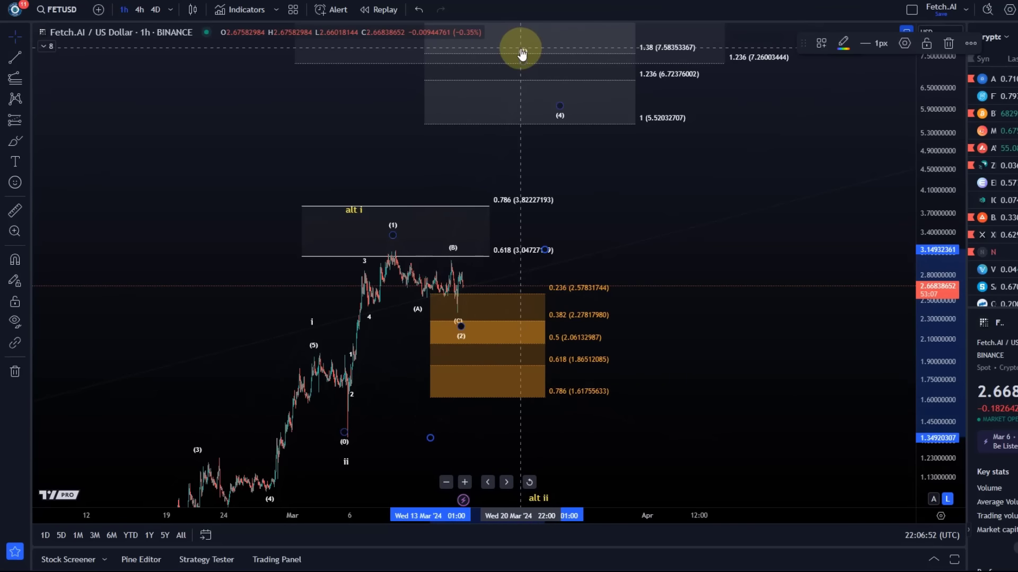
Step: Examine the upside extension targets for waves (3) to (5) and iii, and the higher projected waves iv, v and (iii)
left_click_drag(642, 126, 618, 209)
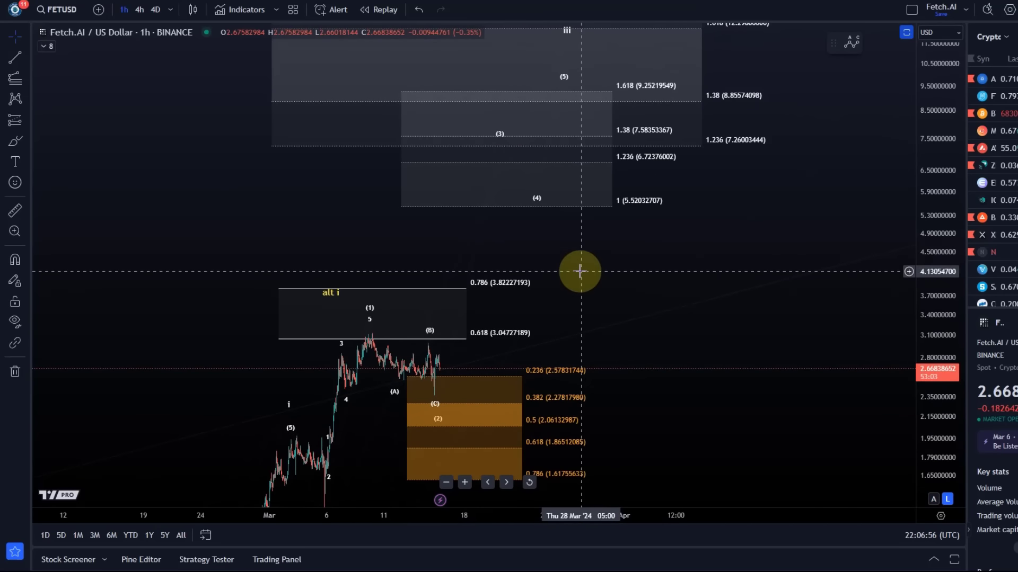
left_click_drag(580, 271, 569, 337)
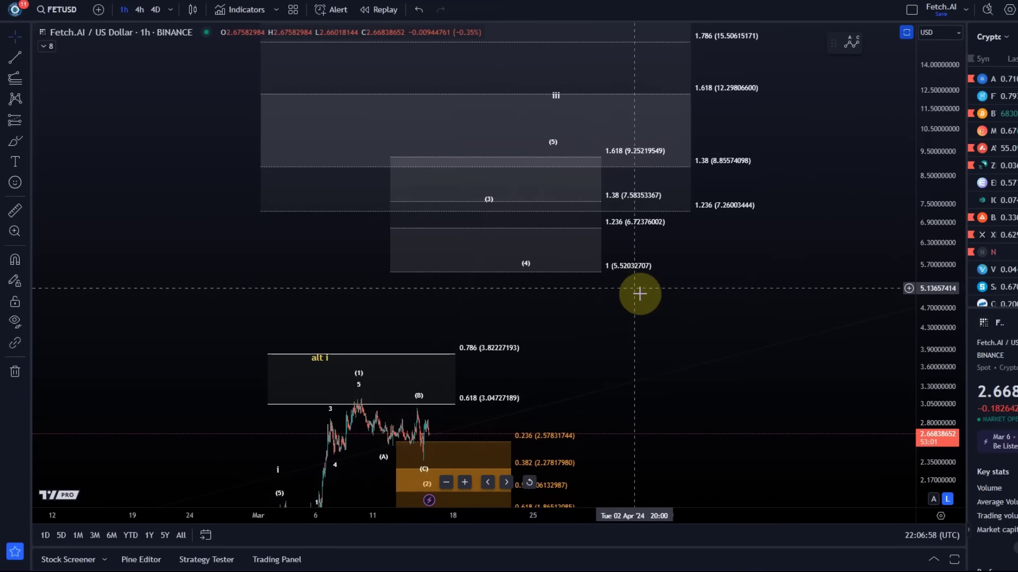
mouse_move(669, 285)
left_mouse_down()
mouse_move(560, 310)
mouse_move(477, 302)
left_mouse_up()
mouse_move(609, 219)
left_mouse_down()
mouse_move(518, 325)
mouse_move(519, 350)
left_mouse_up()
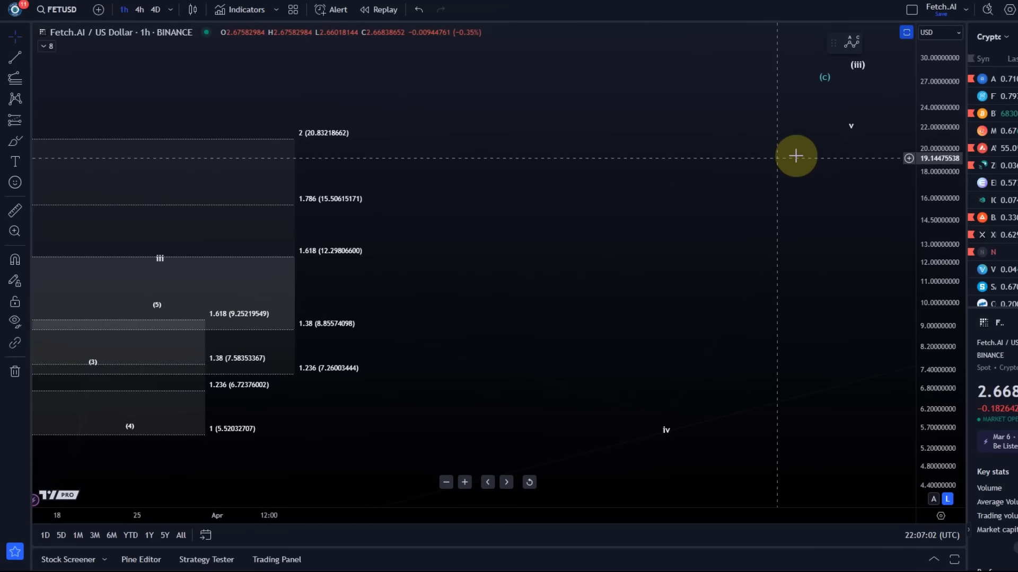
left_click_drag(521, 270, 907, 76)
left_click_drag(656, 277, 854, 155)
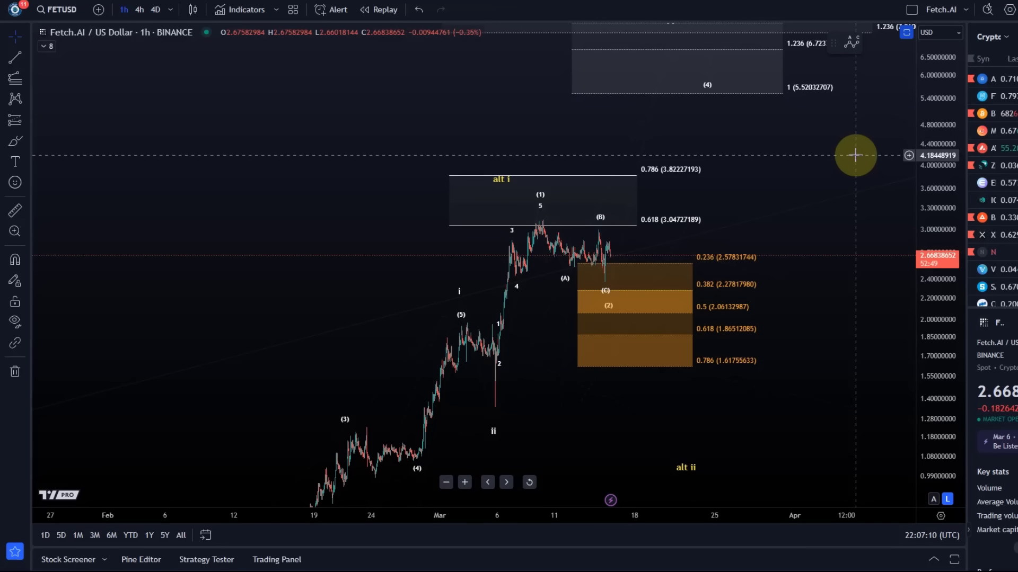
left_click_drag(856, 155, 718, 247)
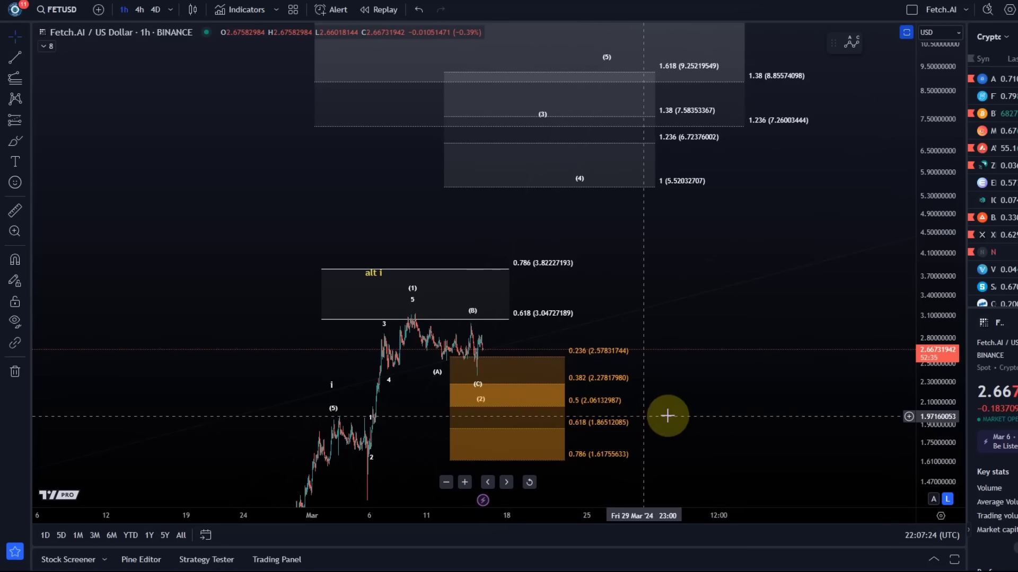
Step: Examine the (A)-(B)-(C) correction from the wave (1) high against the orange retracement support zone
left_click_drag(676, 391, 617, 248)
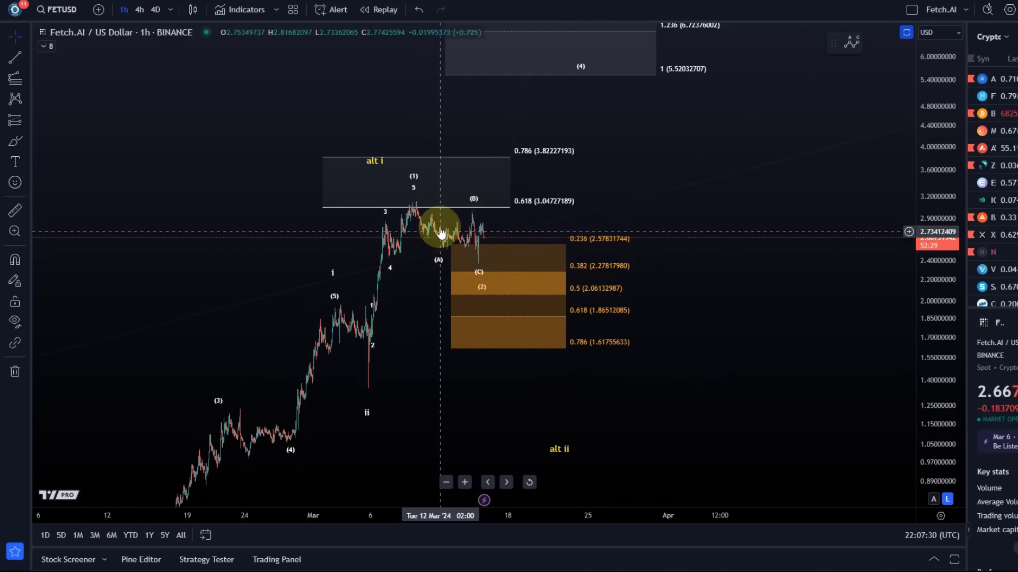
left_click(478, 260)
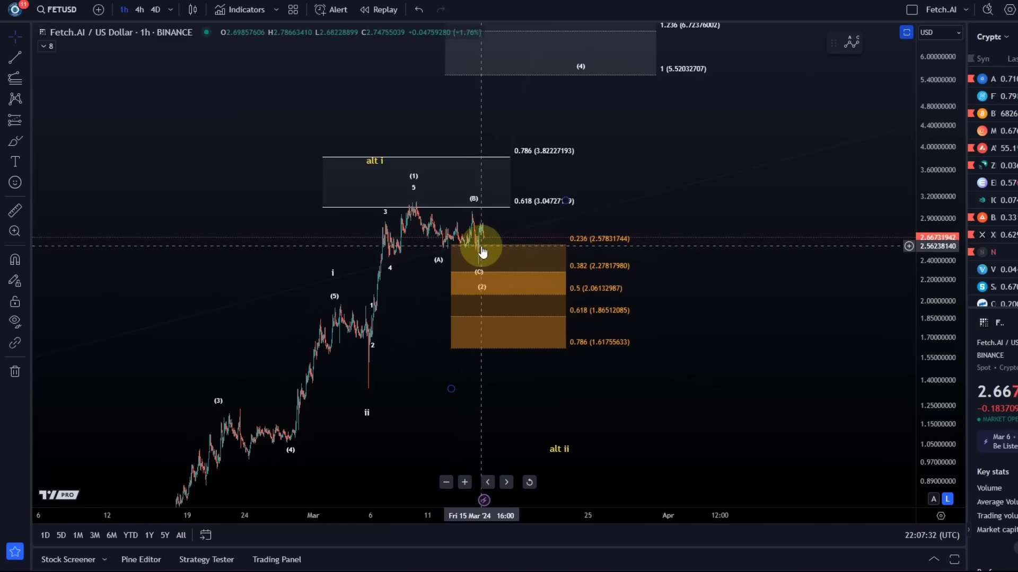
left_click(409, 206)
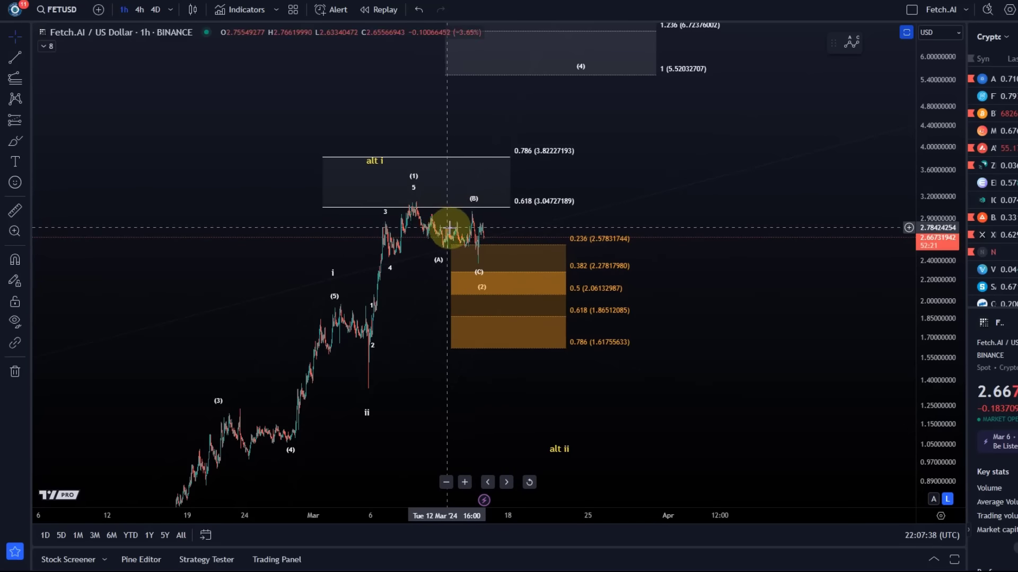
left_click(488, 259)
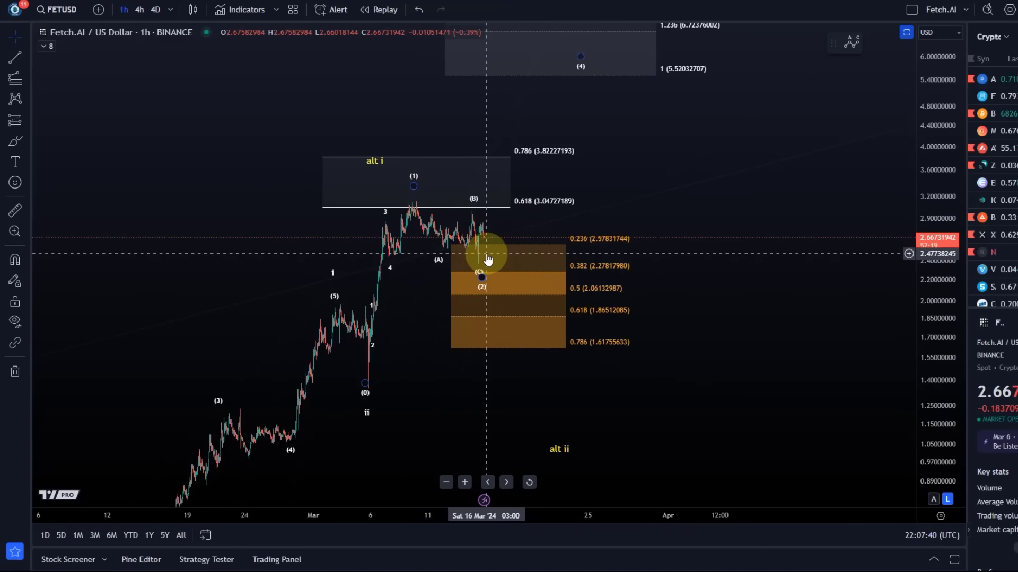
left_click(481, 243)
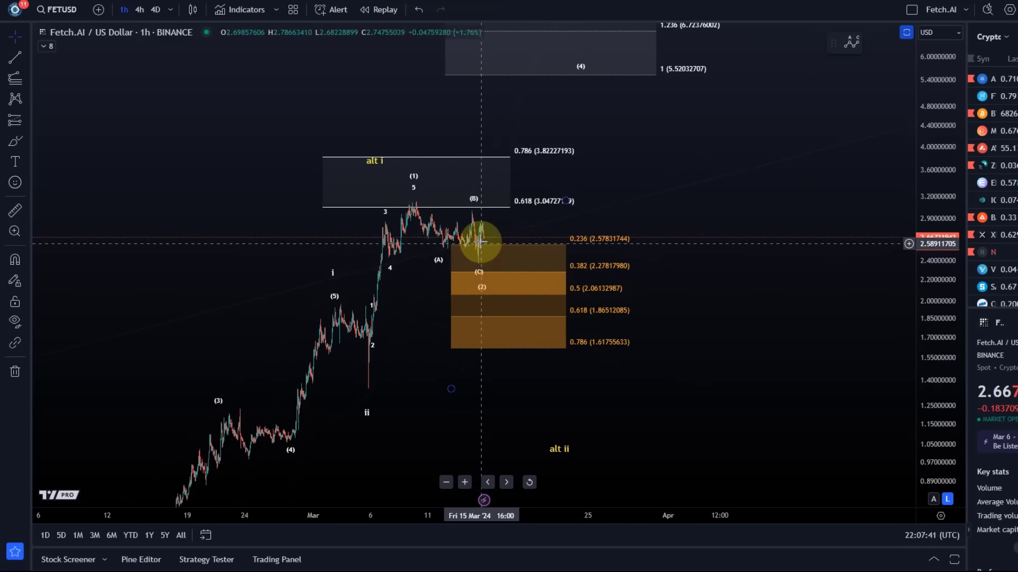
left_click(506, 287)
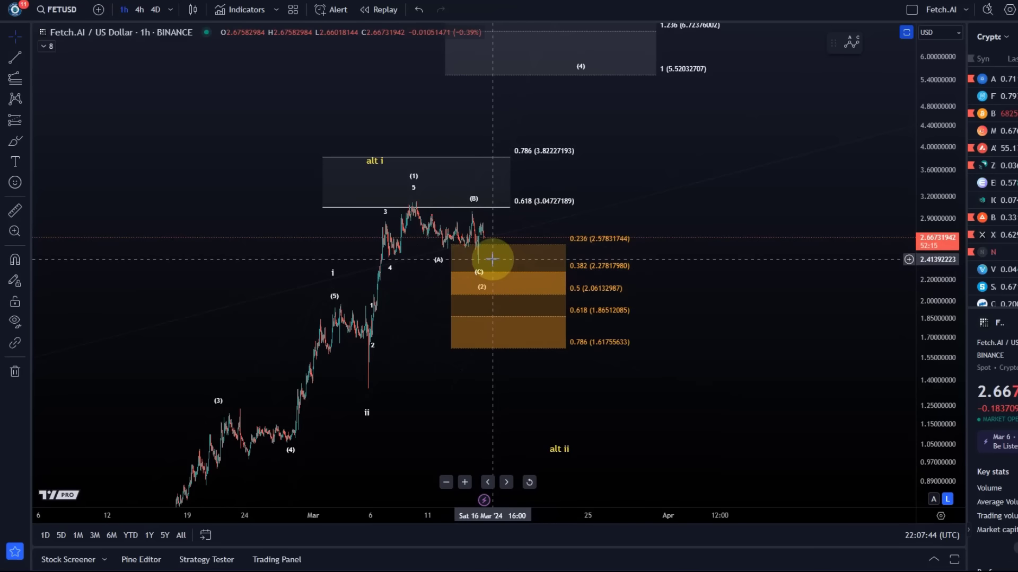